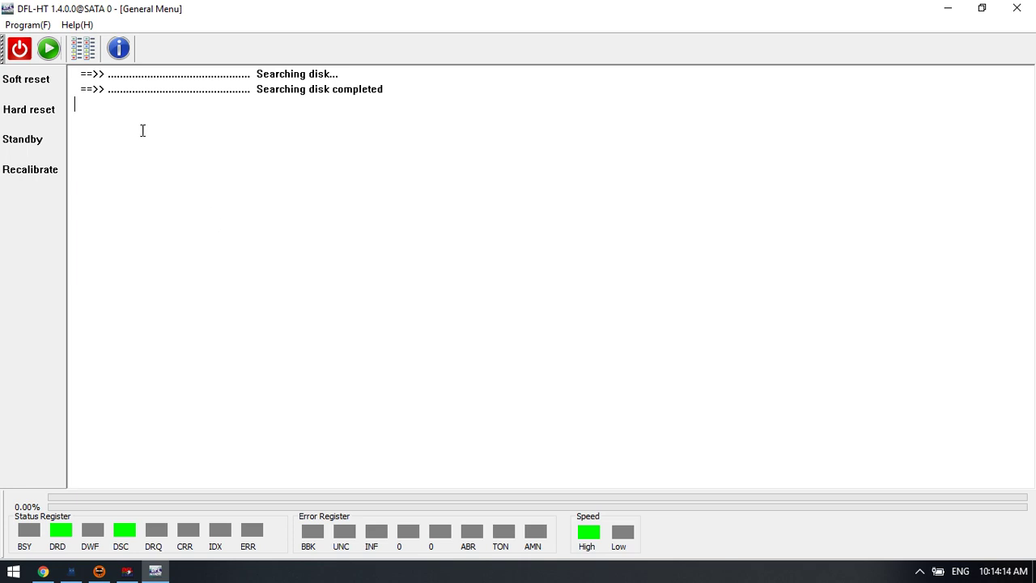
Step: Start the utility for the HITACHI IBM ARM main family and get the connected drive's basic details
left_click(49, 49)
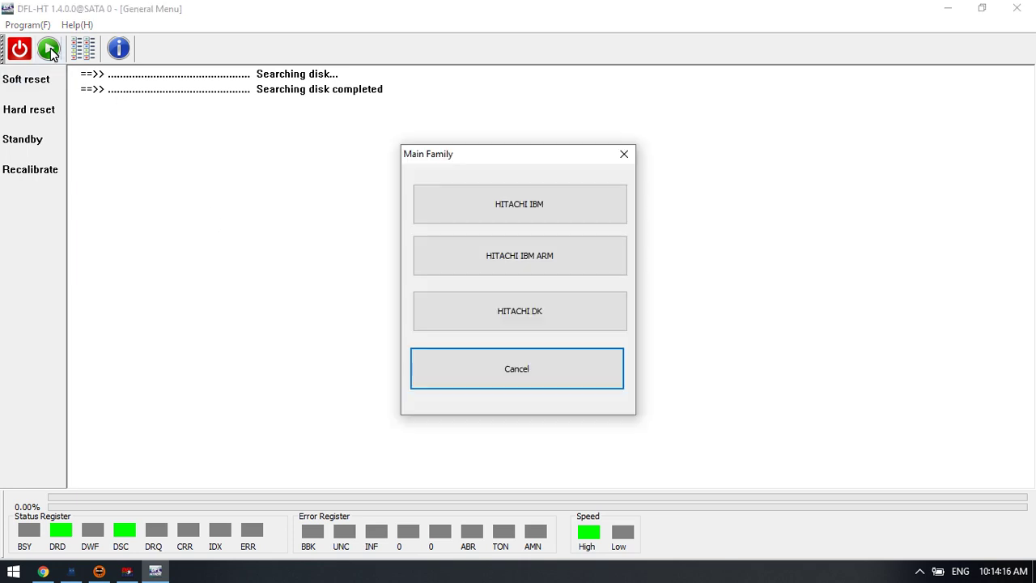
left_click_drag(509, 156, 419, 160)
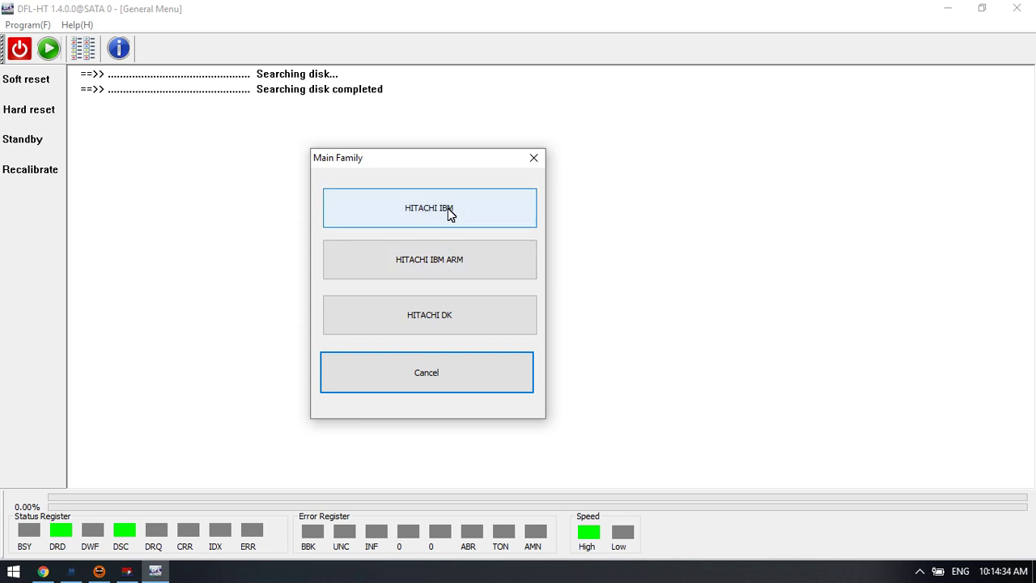
left_click(437, 259)
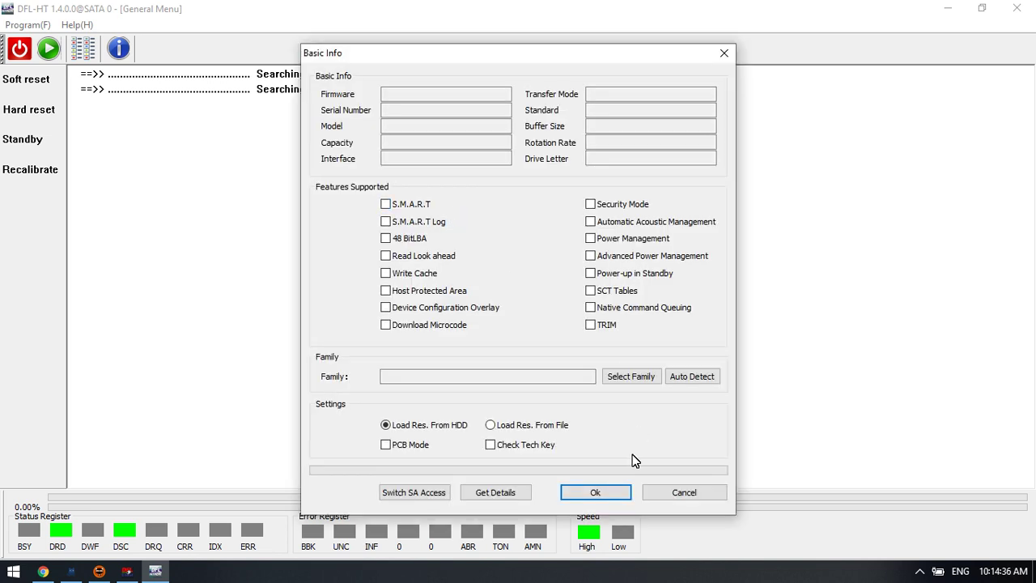
left_click(496, 492)
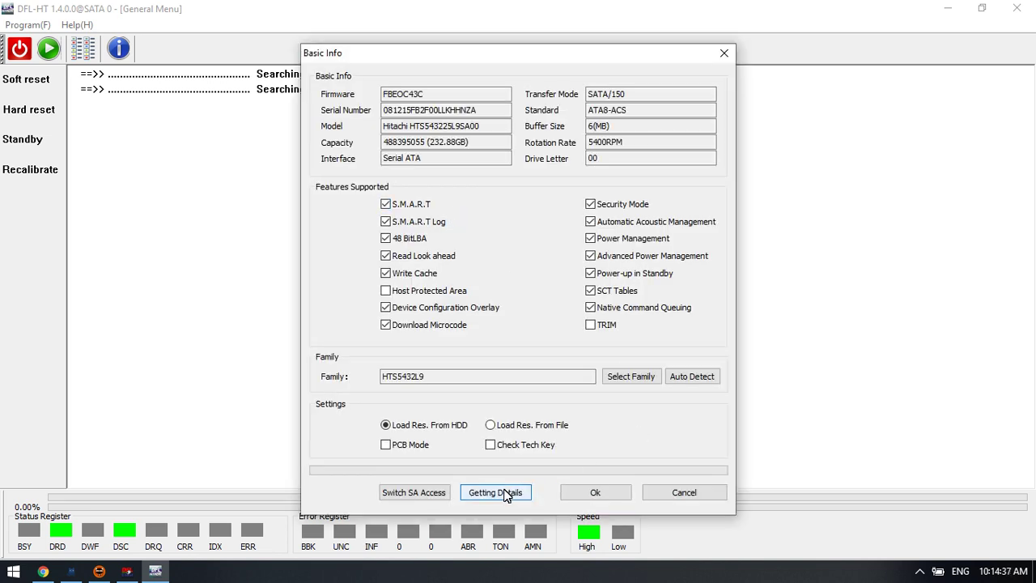
Step: Examine the families available for manual selection, including the custom family list, and leave without choosing one
left_click(643, 378)
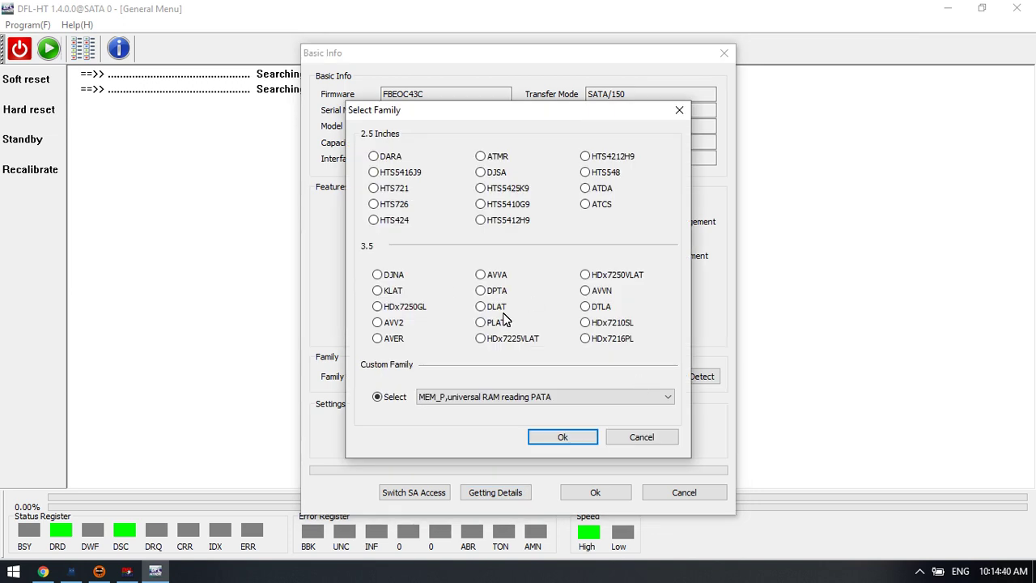
left_click(630, 398)
scroll(615, 289, "down", 3)
scroll(611, 307, "up", 3)
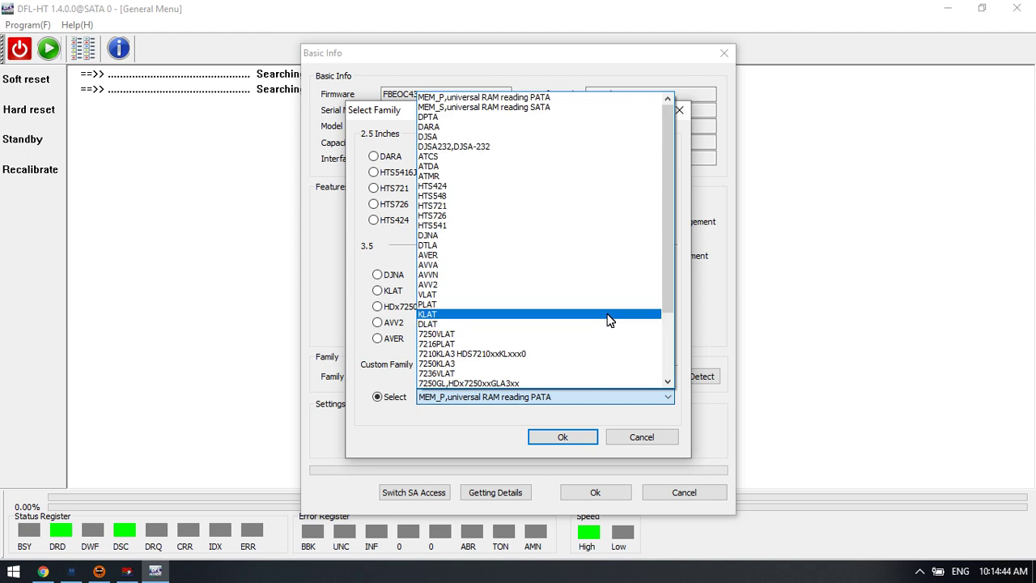
left_click(653, 443)
left_click(654, 438)
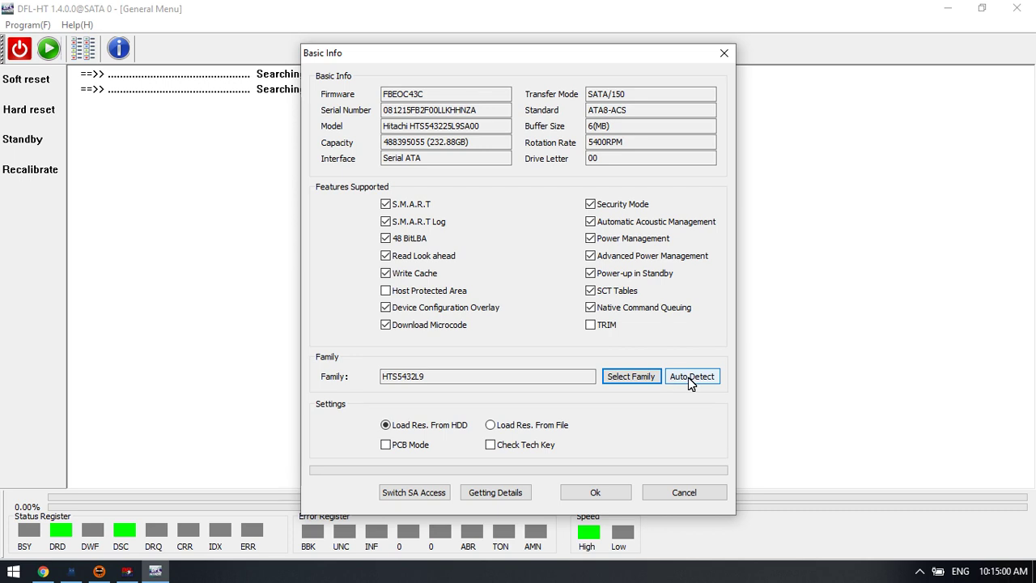
Step: Accept the HTS5432L9 family to load the drive's firmware resources, and check the logs and modules list
left_click(595, 493)
left_click(653, 406)
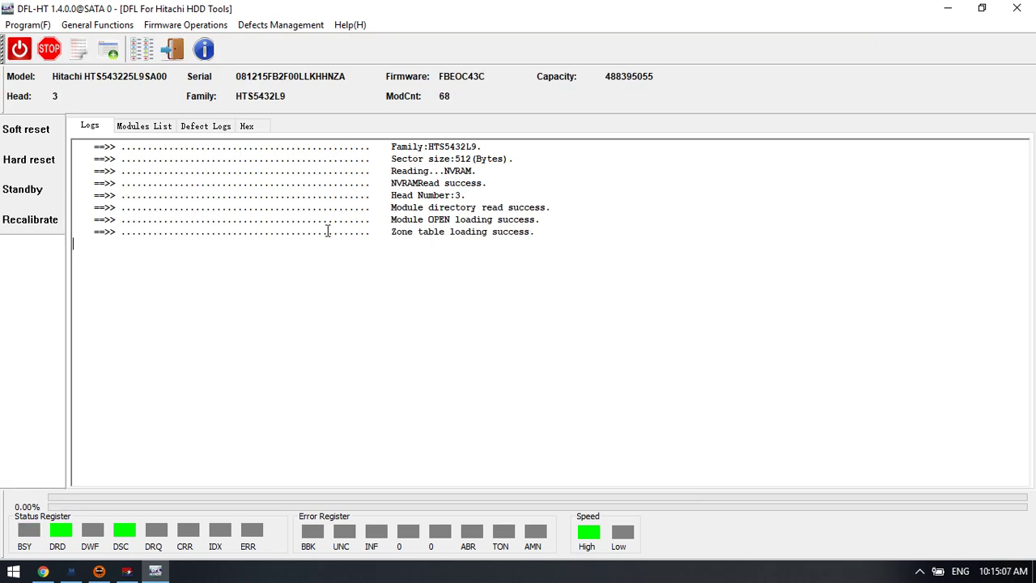
left_click(131, 127)
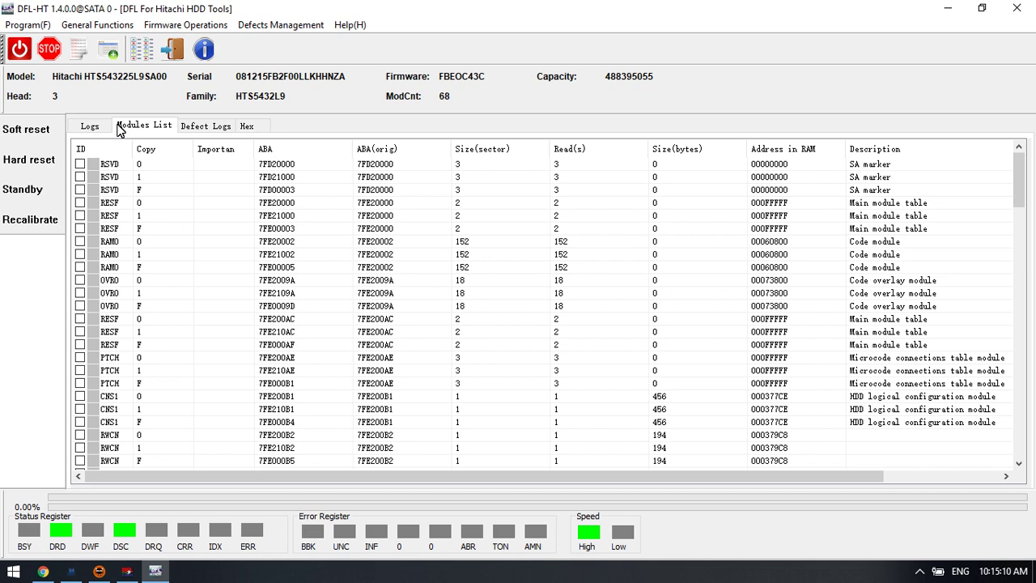
left_click(90, 128)
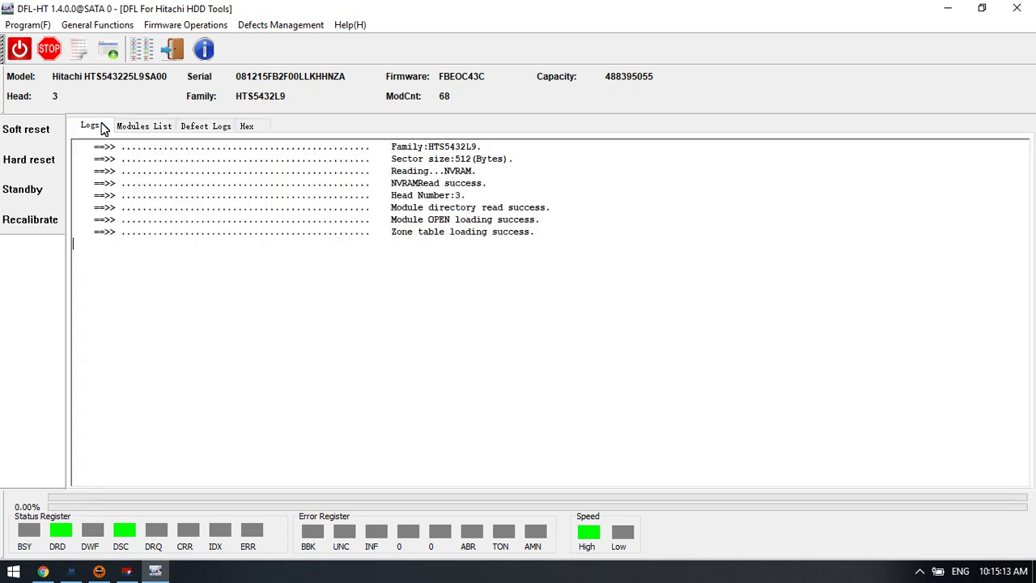
left_click(120, 128)
left_click(90, 127)
left_click(131, 127)
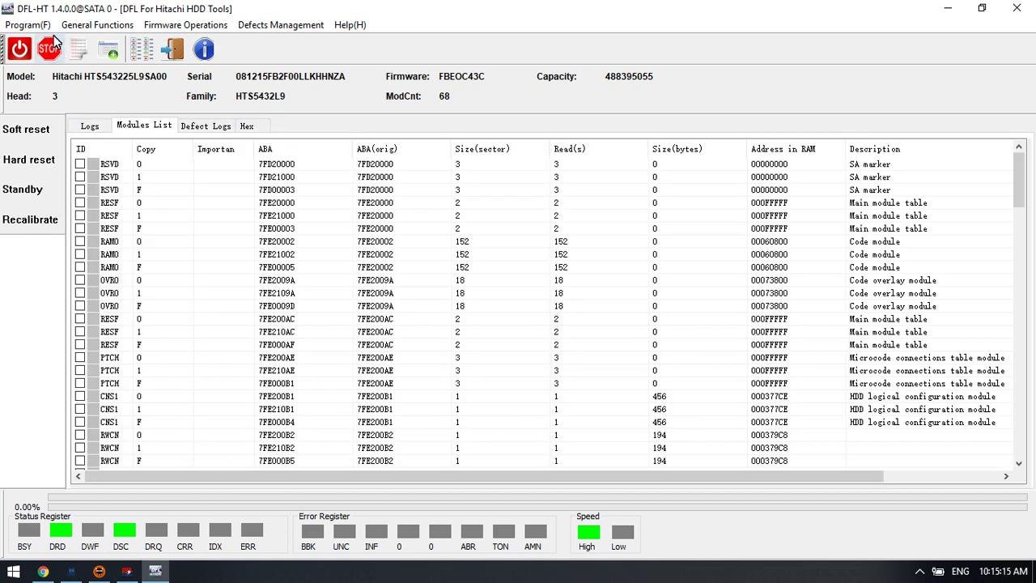
Step: Open the NVRAM editor, examine the drive's head map, and close it without editing
left_click(35, 25)
mouse_move(81, 31)
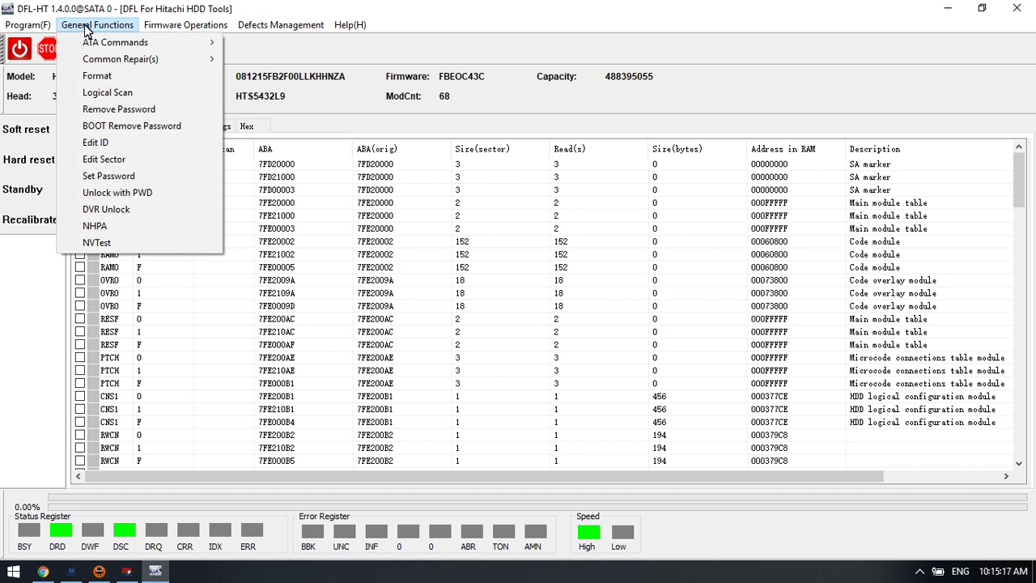
mouse_move(173, 33)
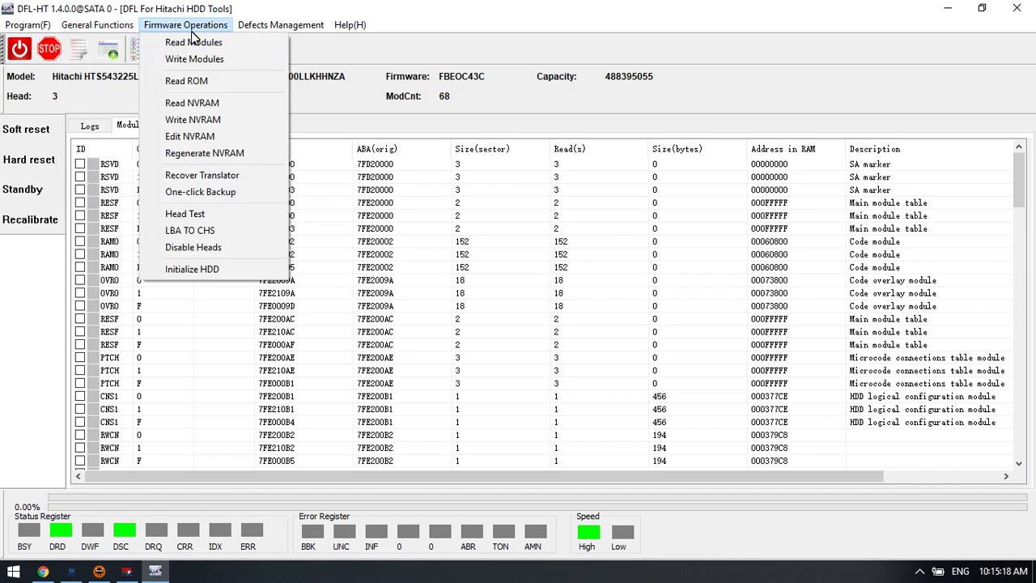
mouse_move(278, 29)
left_click(208, 136)
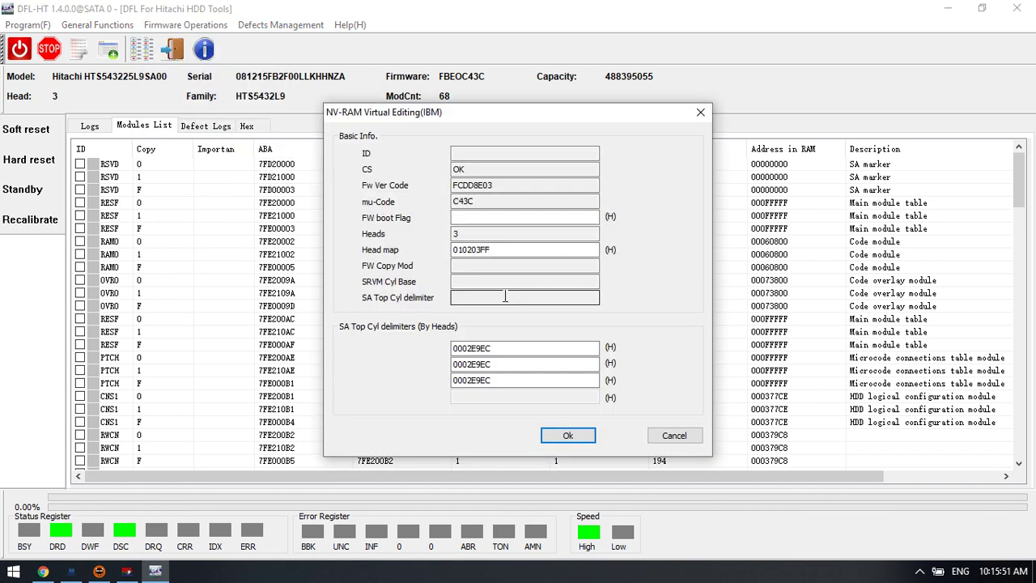
left_click_drag(450, 123, 404, 128)
left_click(435, 256)
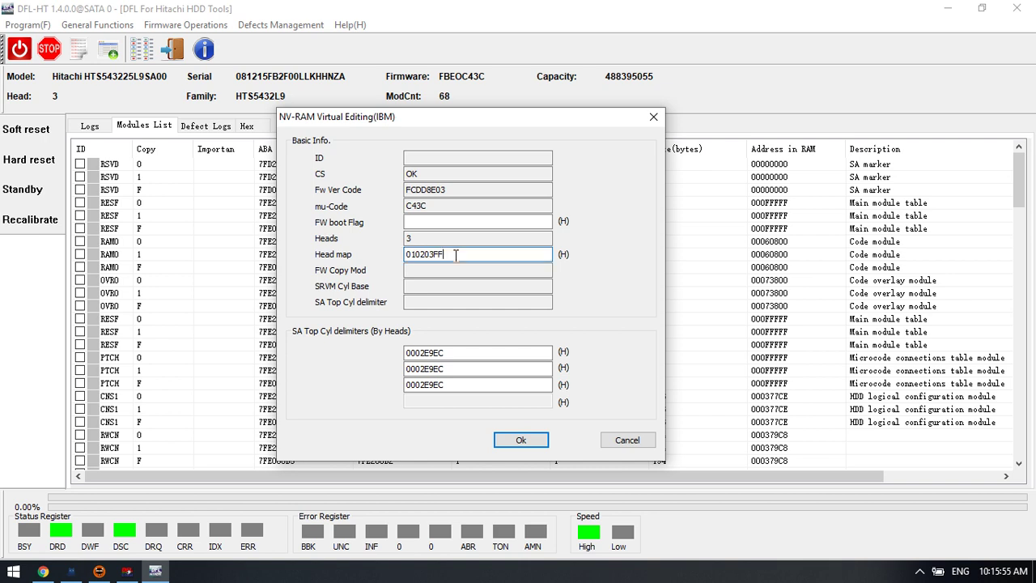
double_click(456, 254)
left_click(474, 255)
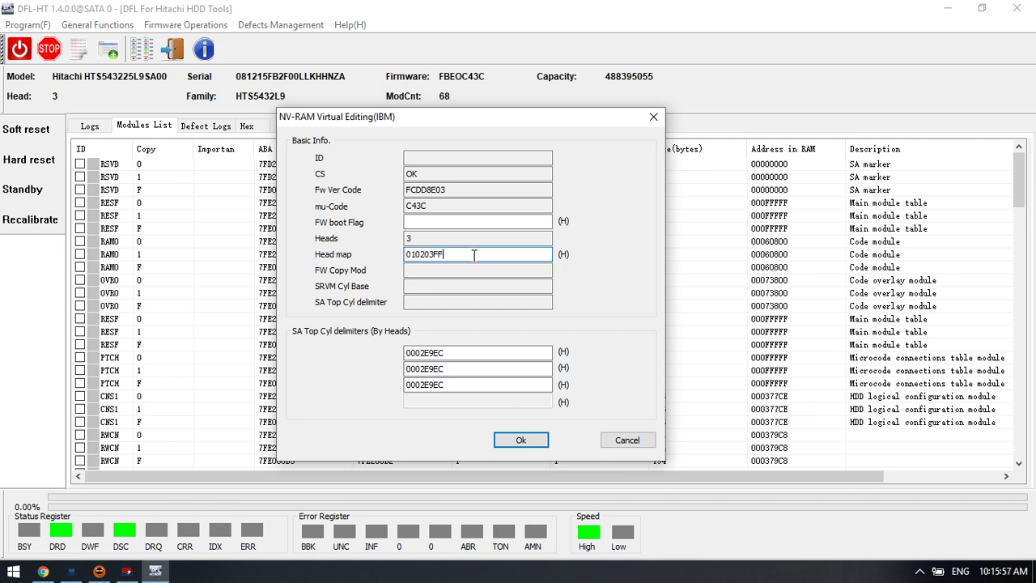
left_click(654, 118)
Step: Open the HDD initialization settings, examine the firmware path and microcode options, and close them without initializing
left_click(162, 26)
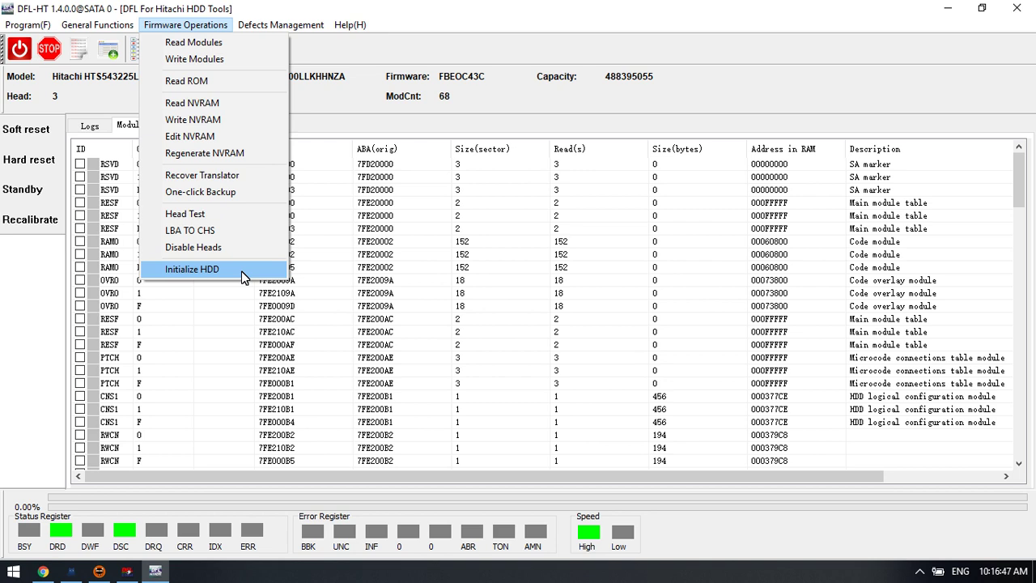
left_click(219, 269)
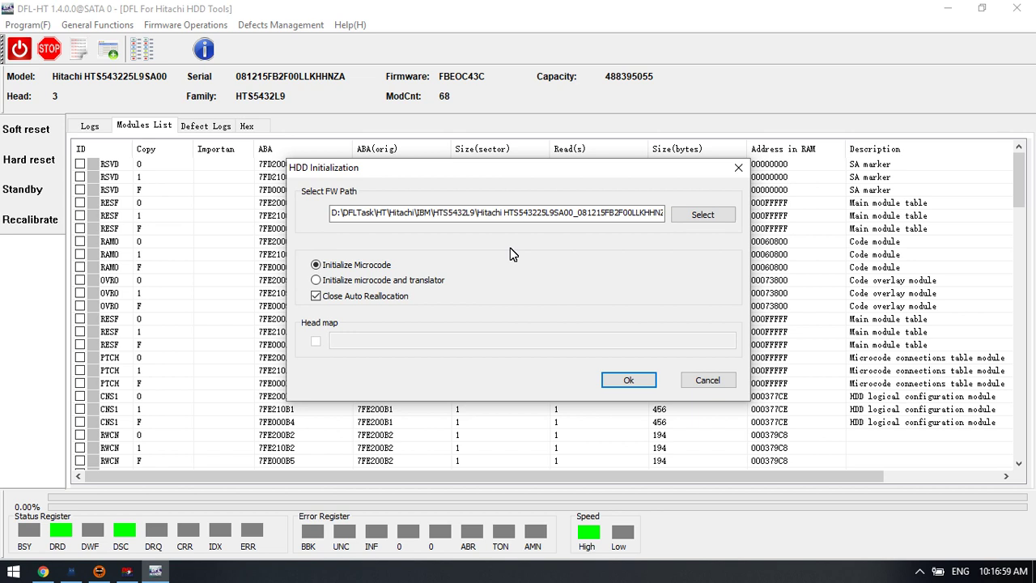
left_click(738, 167)
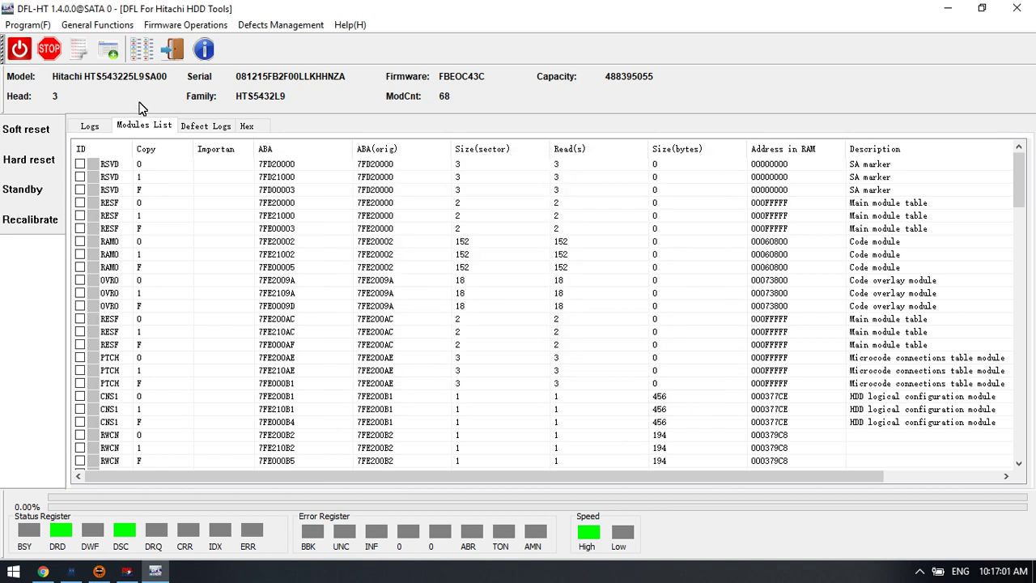
Step: Open the drive ID editor, examine the model, serial number and Max LBA fields, and cancel without changes
left_click(97, 25)
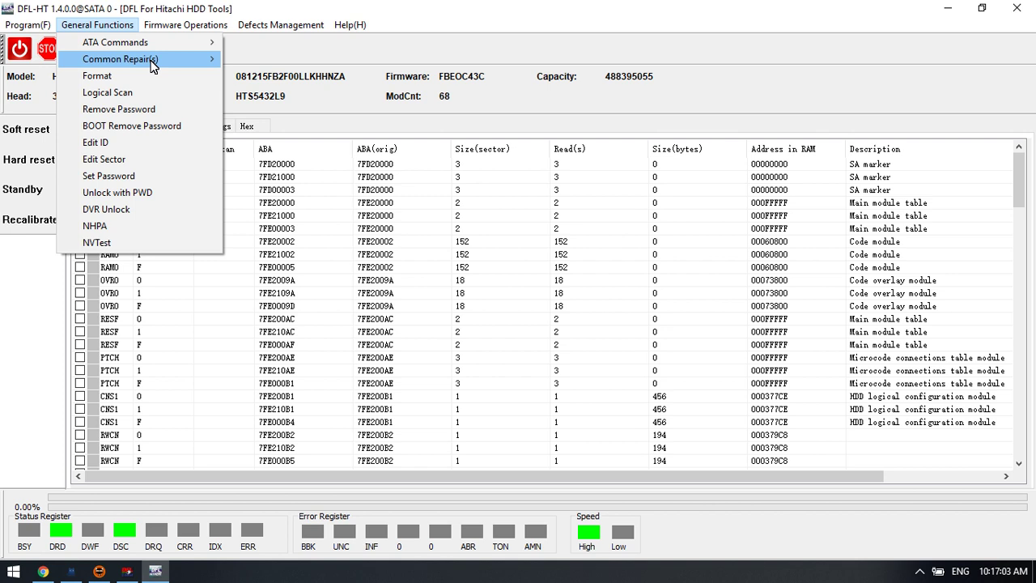
mouse_move(153, 63)
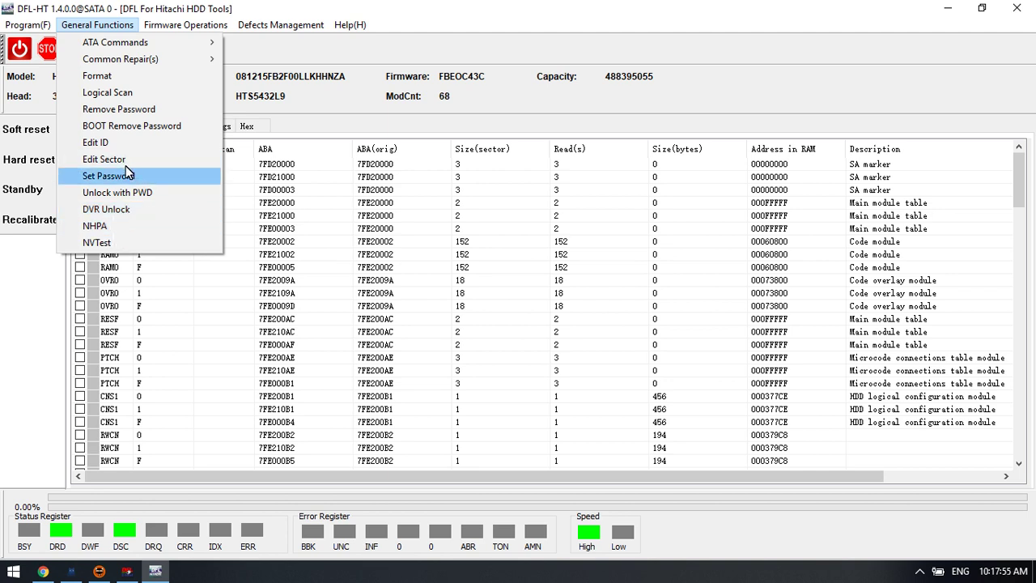
left_click(118, 142)
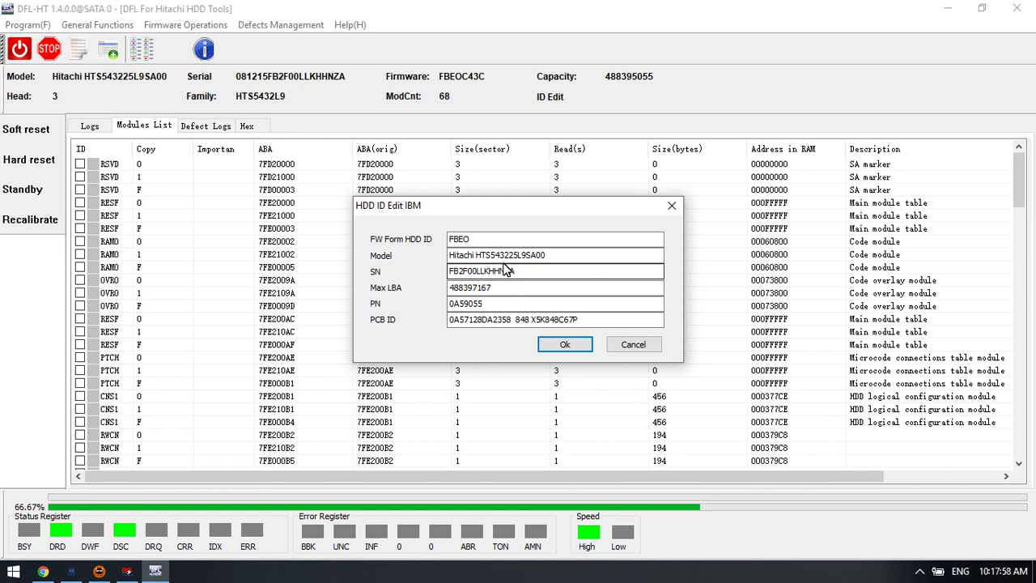
left_click_drag(528, 205, 432, 196)
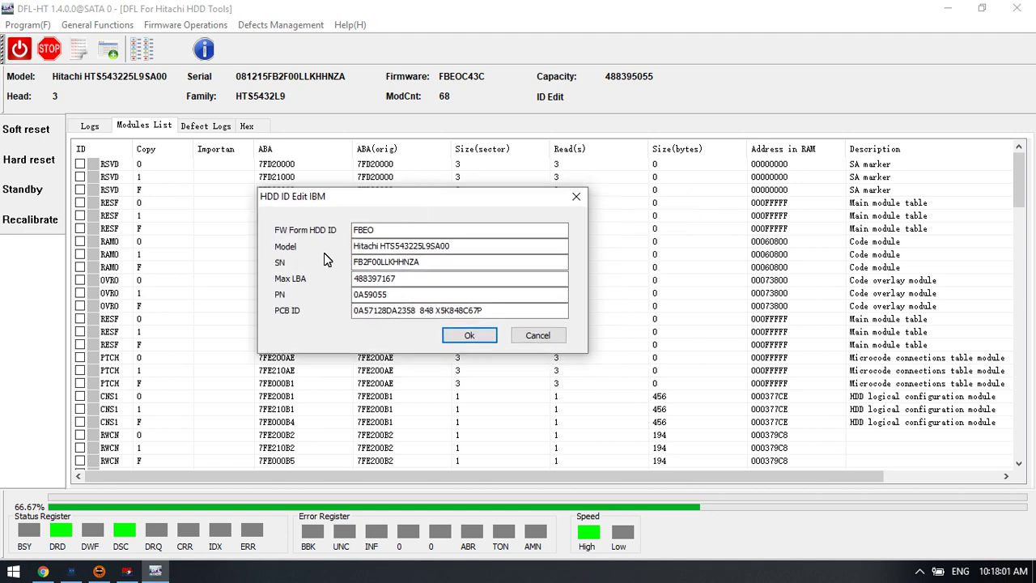
left_click(445, 261)
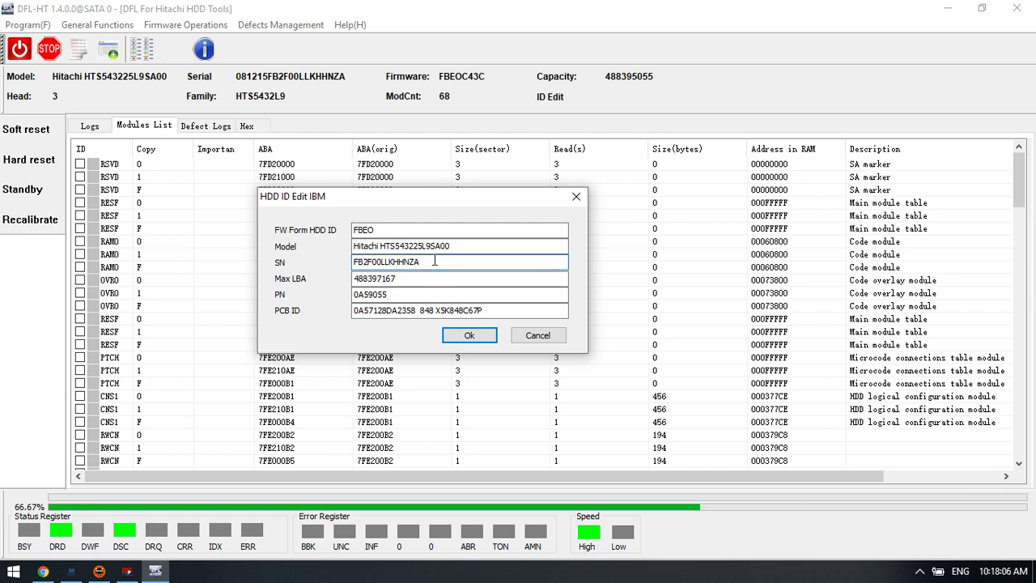
left_click(532, 335)
left_click(99, 26)
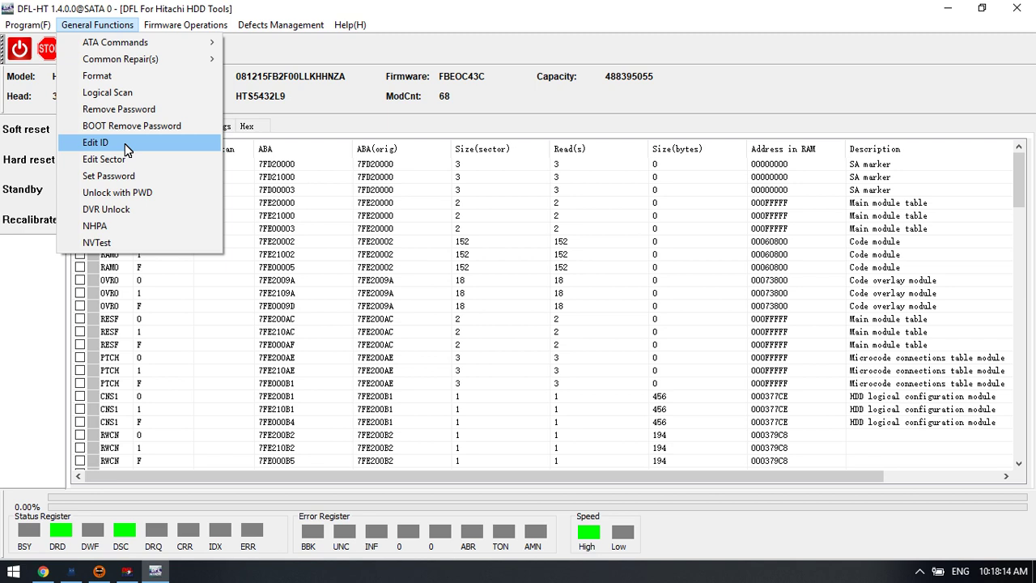
mouse_move(191, 28)
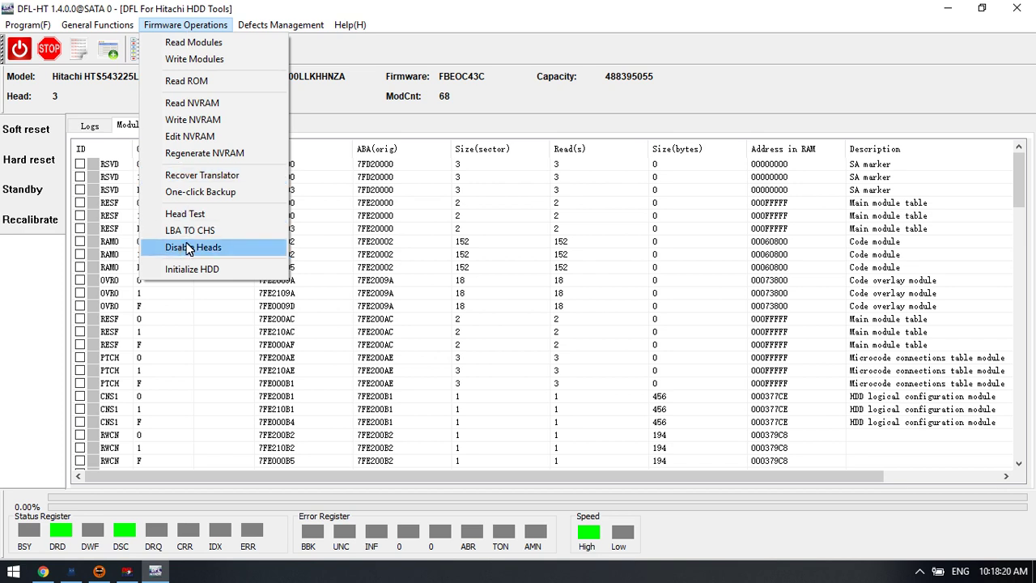
mouse_move(273, 24)
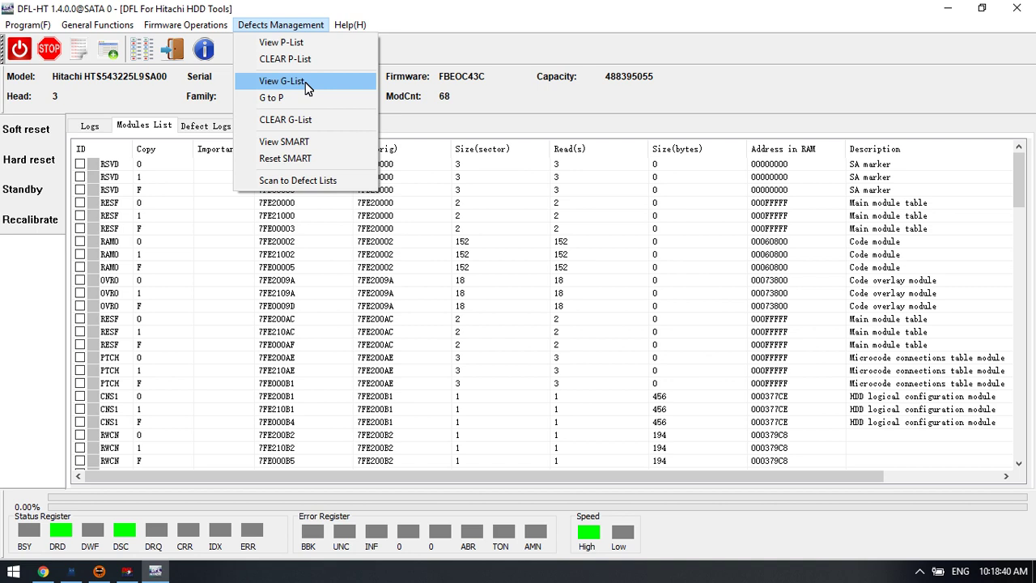
left_click(326, 81)
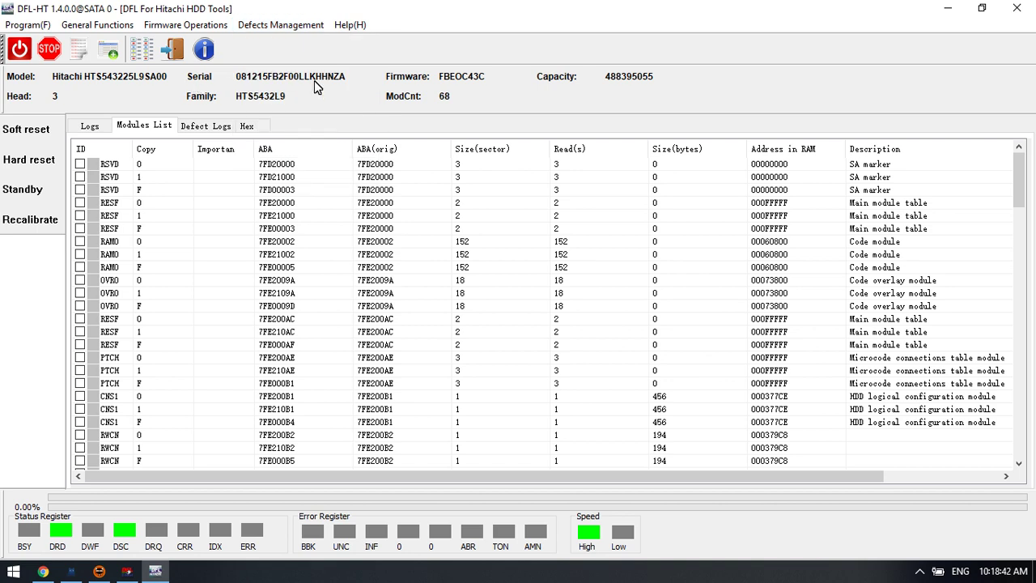
left_click(185, 25)
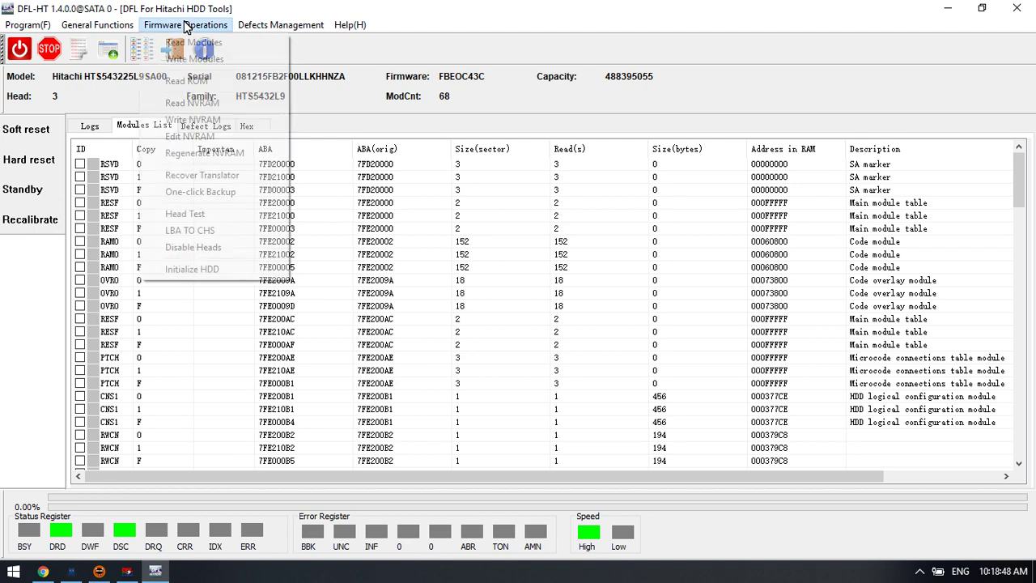
left_click(216, 104)
left_click(280, 26)
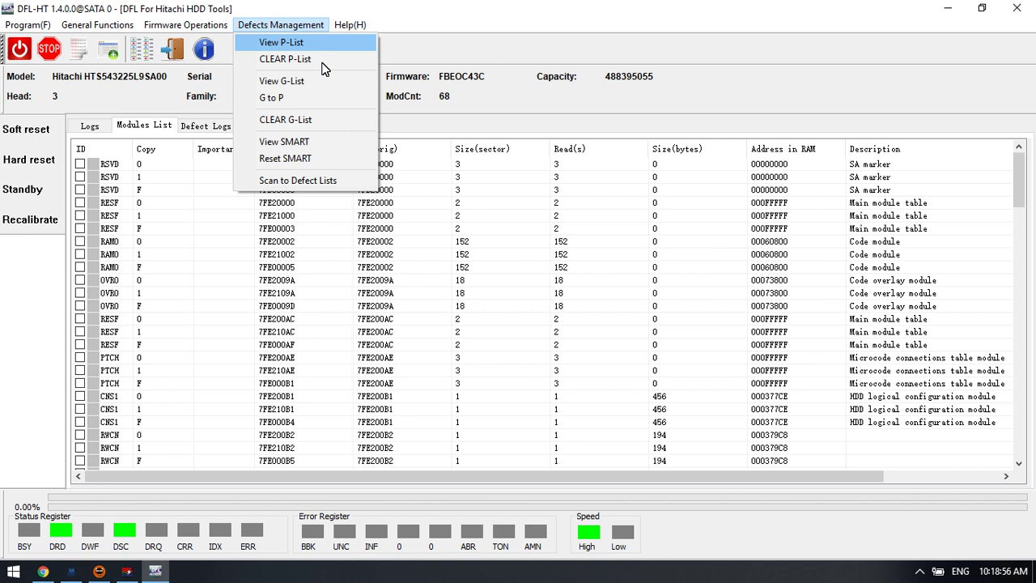
left_click(458, 93)
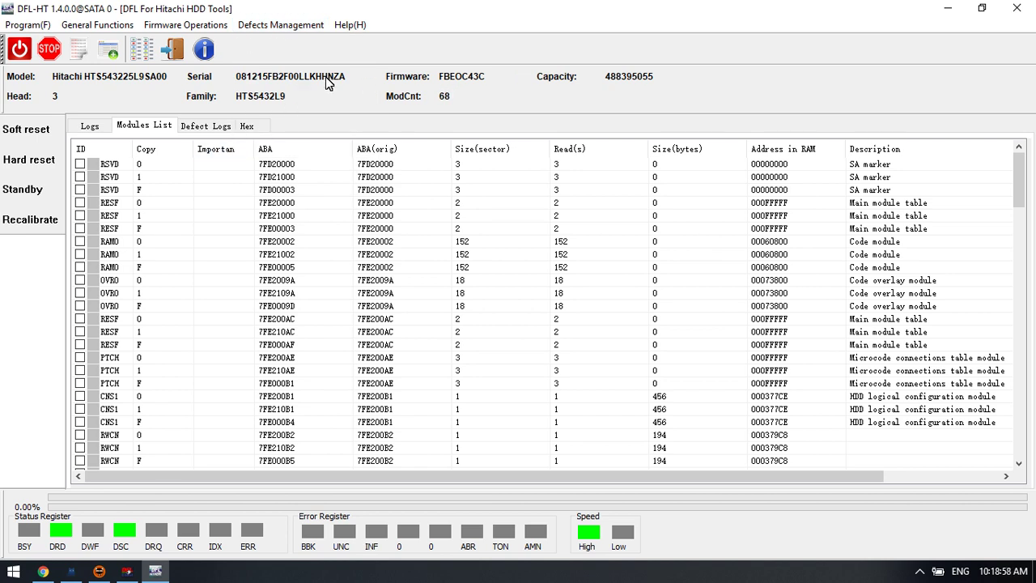
left_click(185, 25)
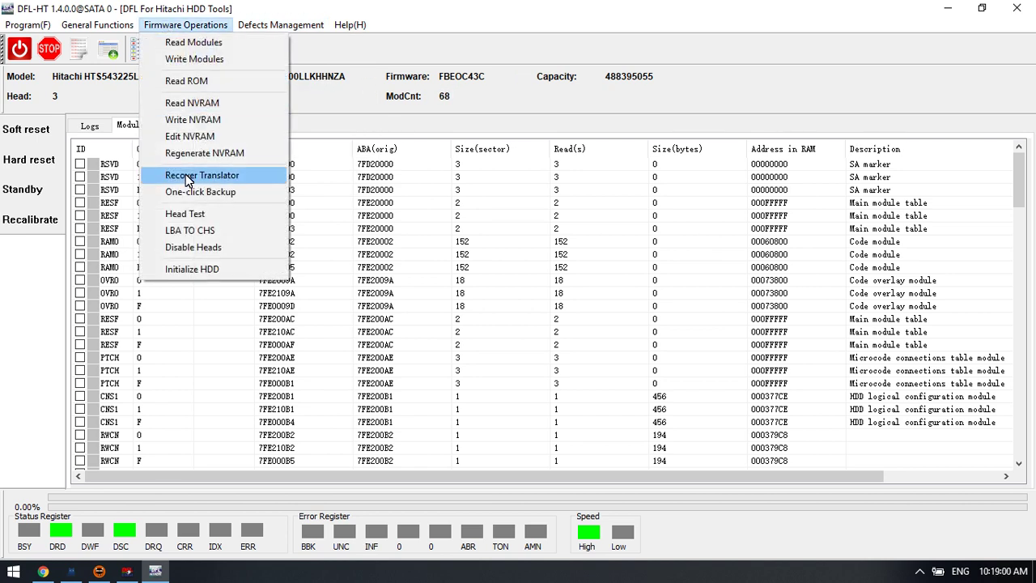
left_click(123, 131)
Step: Look through the drive's modules list, logs, defect logs and hex view
left_click(152, 217)
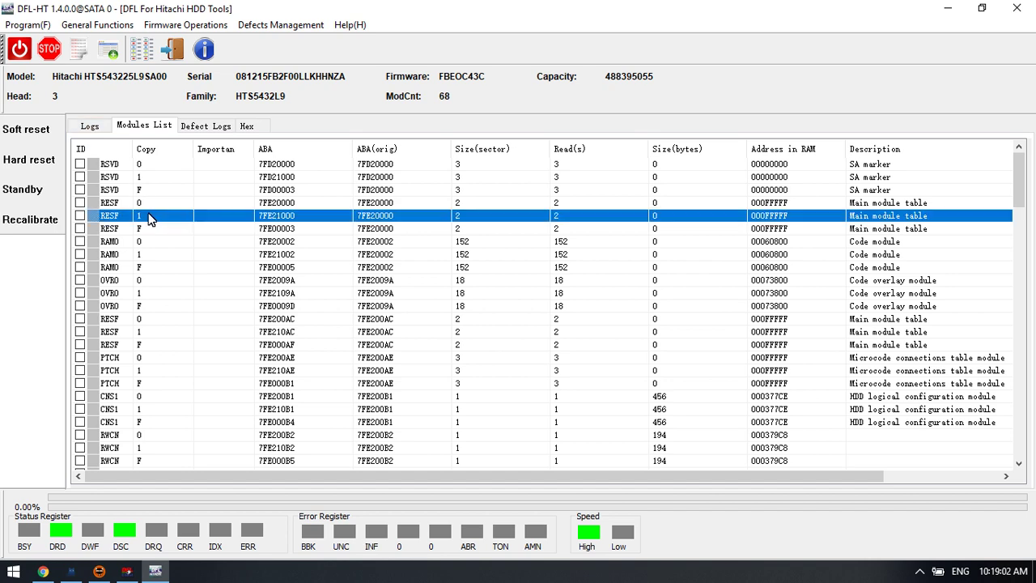
left_click(89, 127)
left_click(123, 128)
left_click(205, 129)
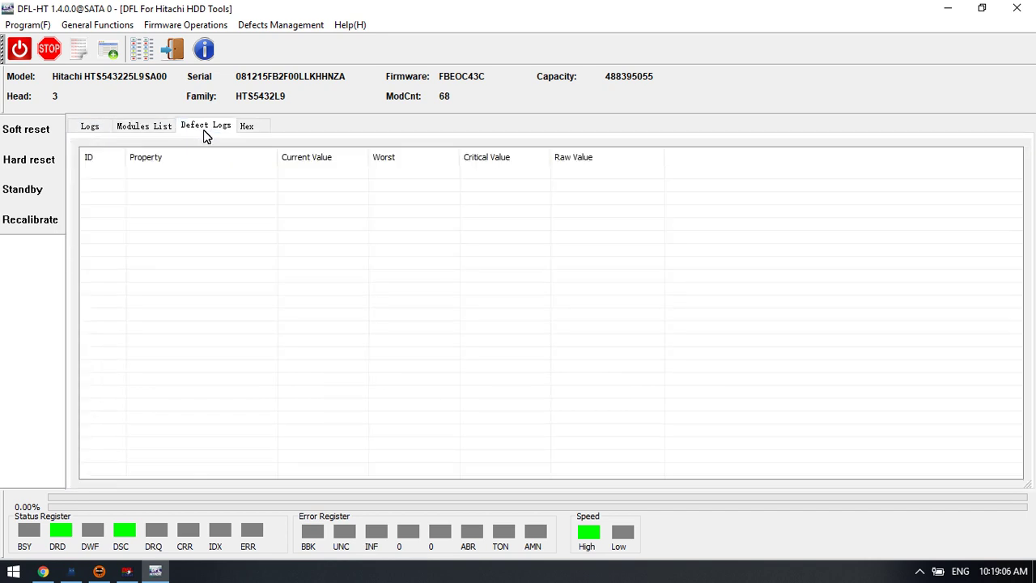
left_click(247, 127)
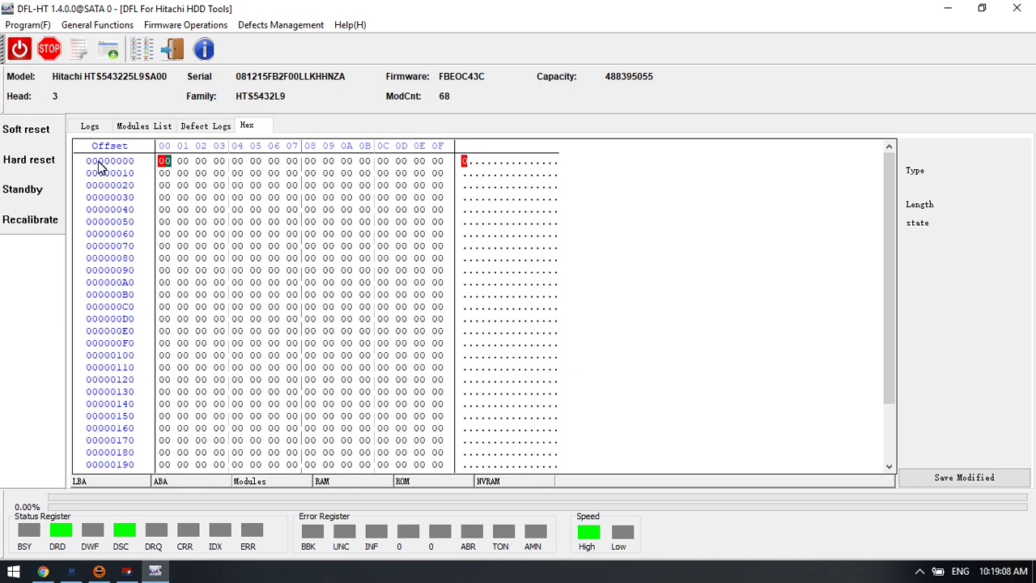
Step: Return to the drive's logs view, switch to DFL cPanel and launch the DDP module for SATA 0
left_click(123, 130)
left_click(95, 131)
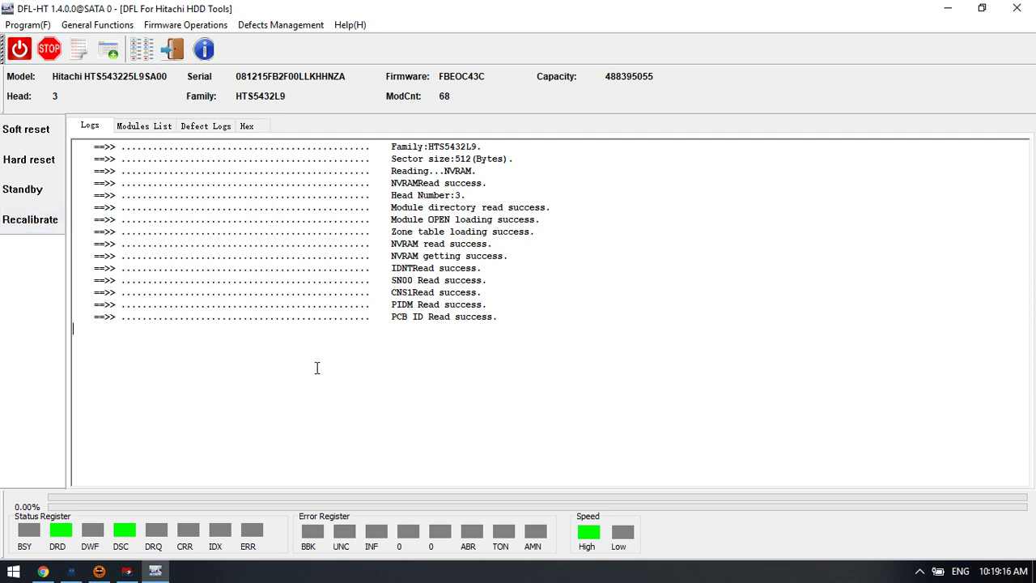
left_click(126, 571)
left_click_drag(379, 106, 345, 104)
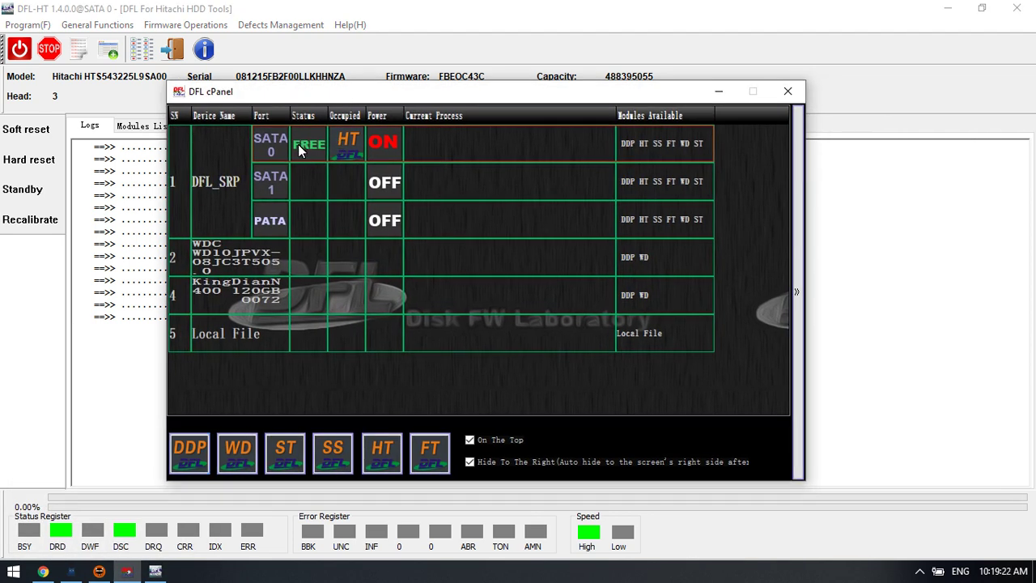
left_click(185, 453)
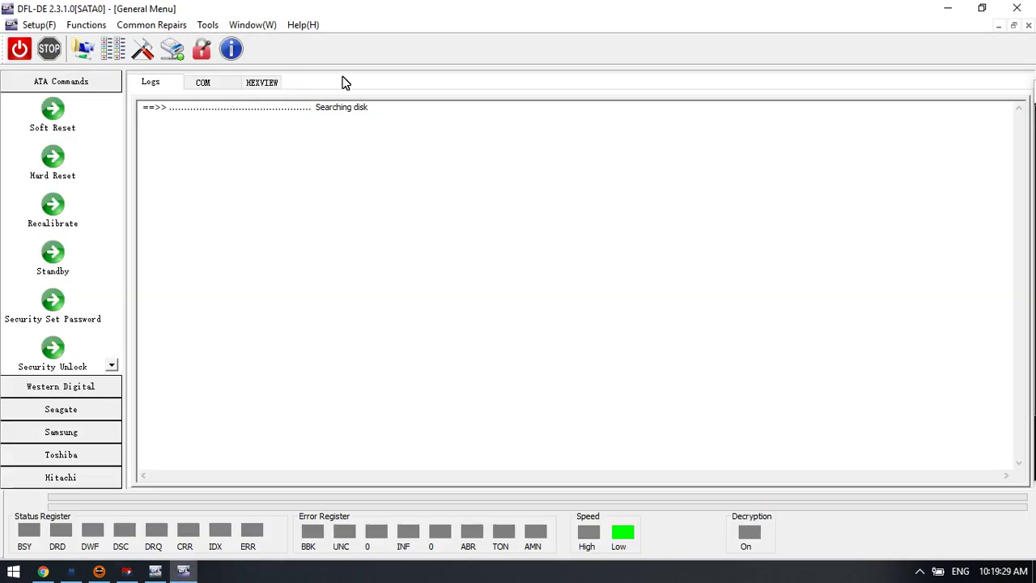
Step: Restore the DFL-DE window to a smaller size and position it over the Hitachi repair tool
double_click(400, 9)
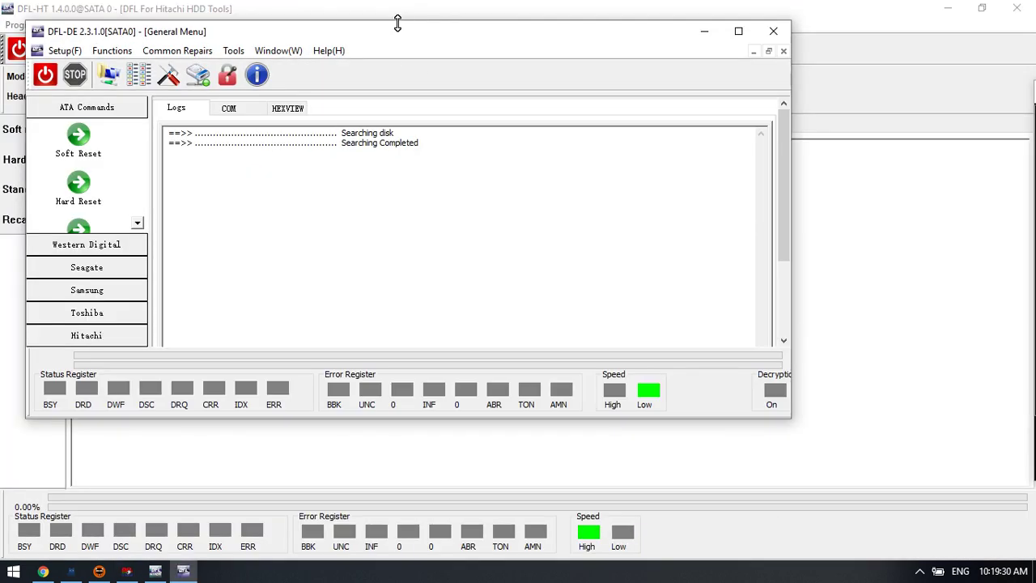
left_click_drag(349, 36, 462, 115)
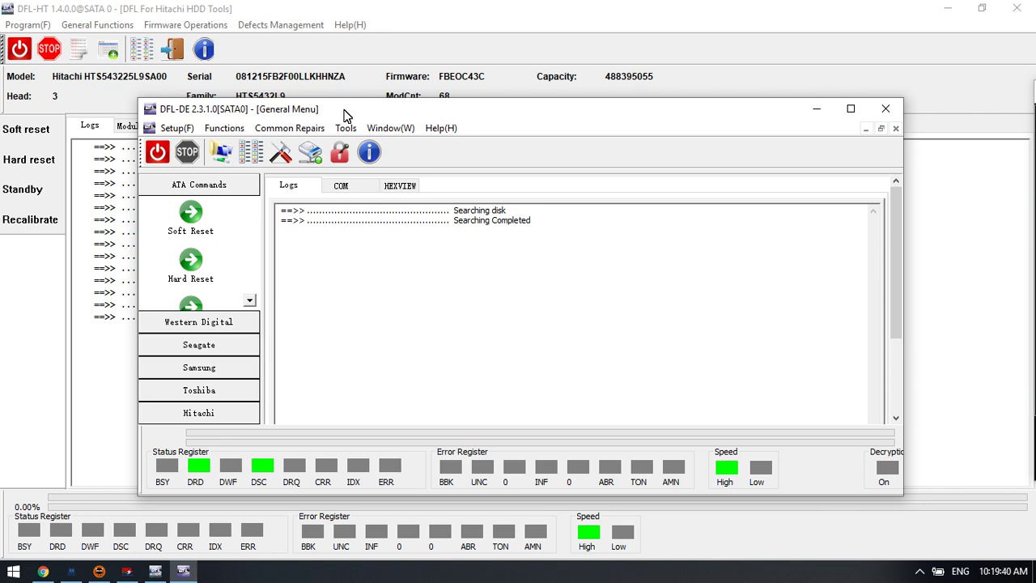
mouse_move(443, 117)
left_mouse_down()
mouse_move(452, 62)
mouse_move(457, 113)
left_mouse_up()
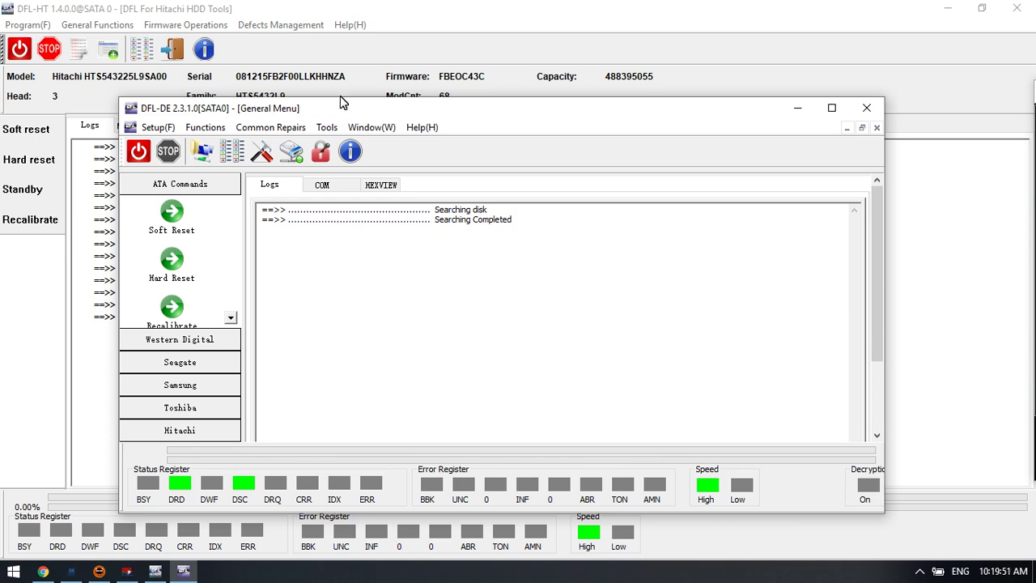
left_click_drag(342, 98, 370, 78)
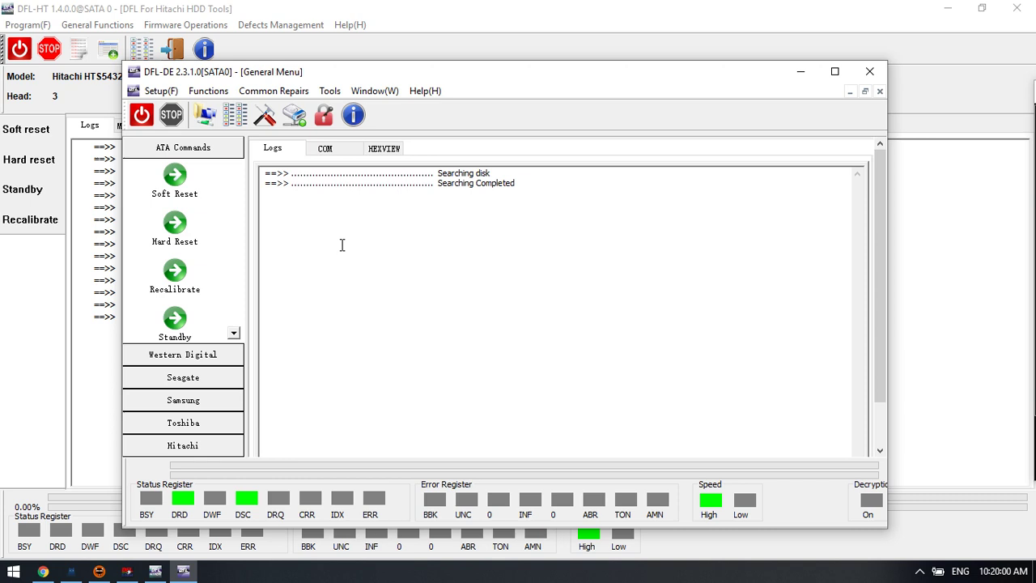
Step: Run the Hitachi Virtual Translator 2.5" with family 5432A7, loading from the HDD
left_click(200, 448)
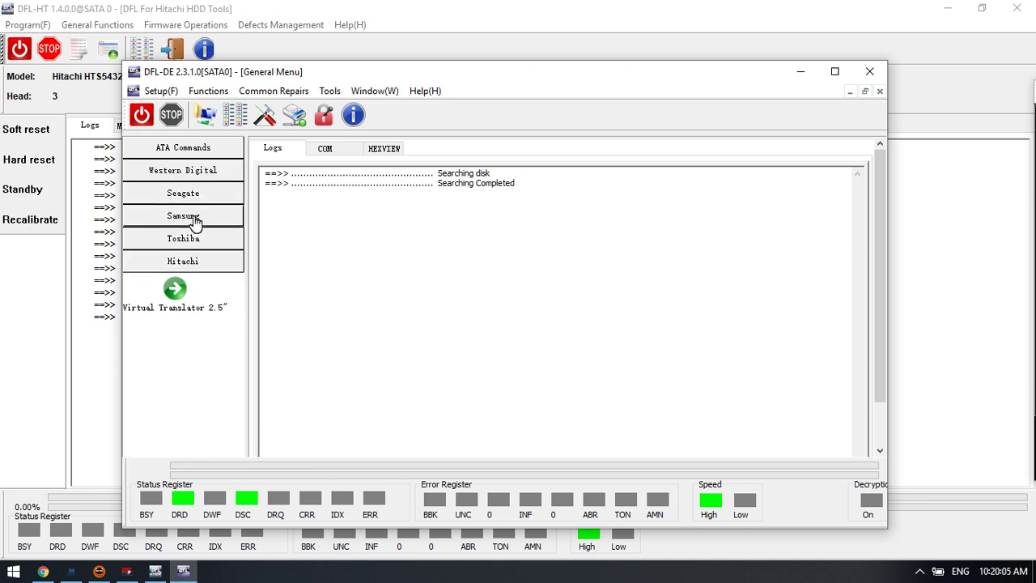
left_click(175, 295)
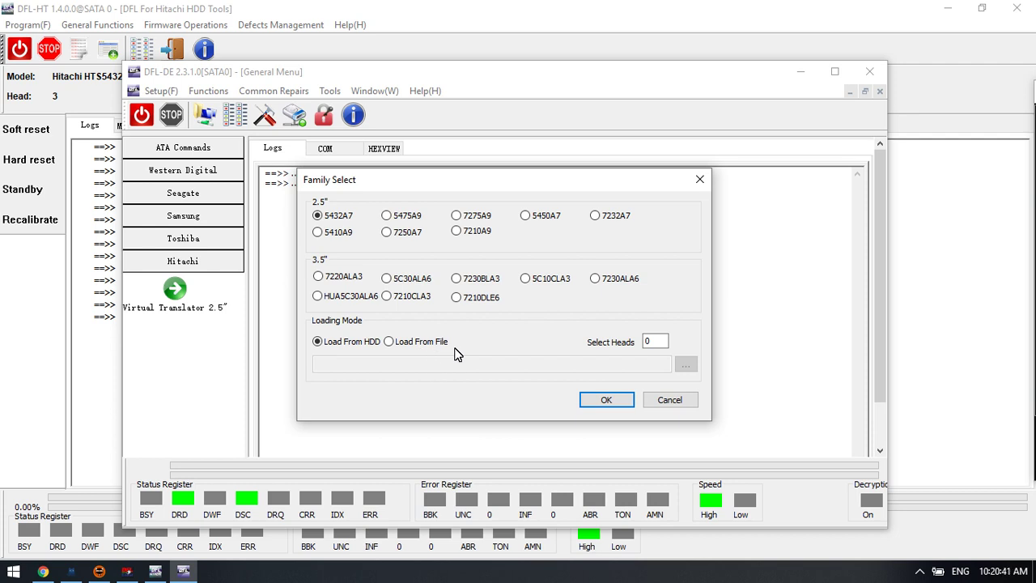
left_click(624, 395)
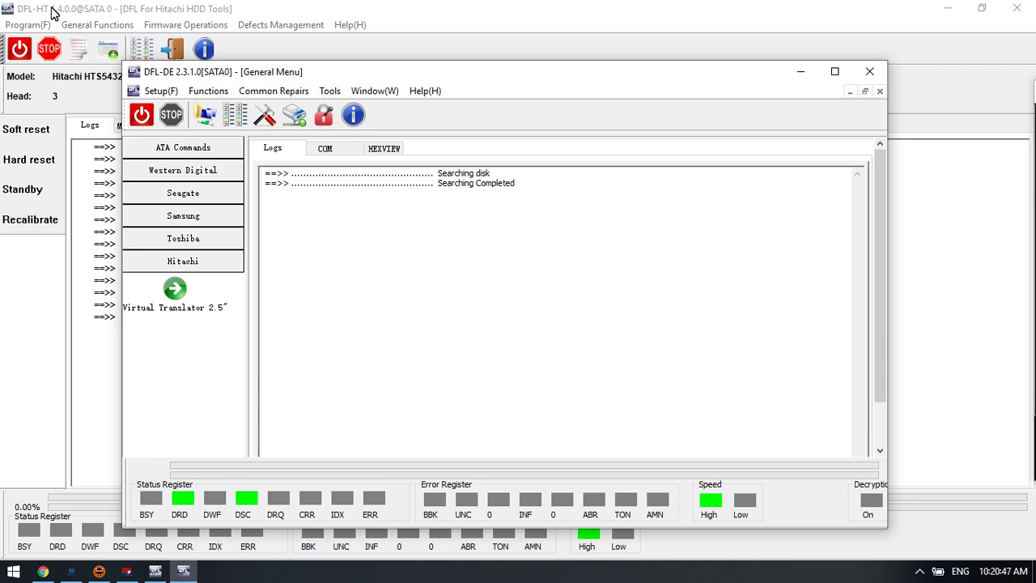
Step: Reopen the Virtual Translator's family selection, examine the Load From File option and its BIN file browser, and cancel without loading
left_click(175, 293)
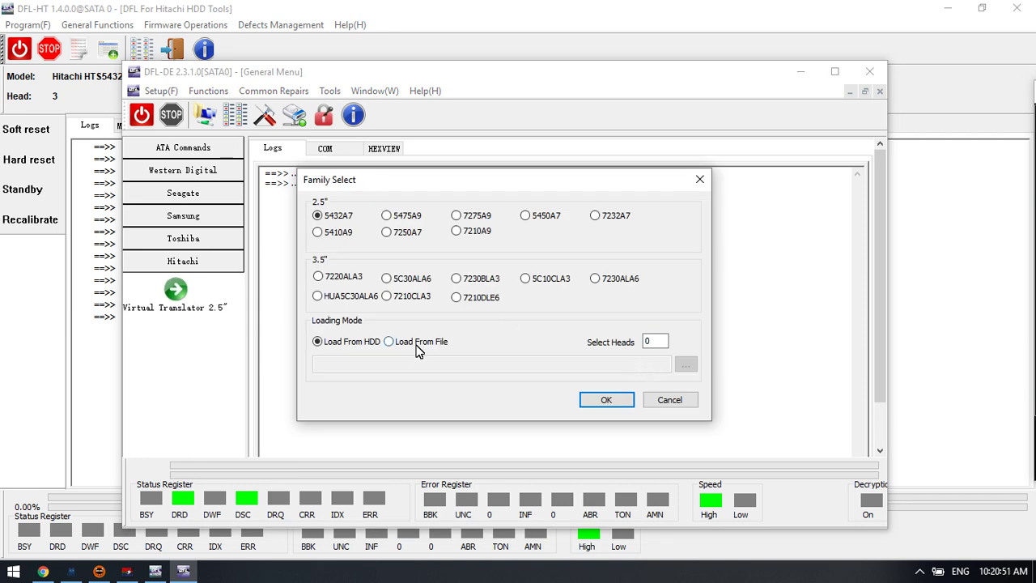
left_click(416, 343)
left_click(685, 365)
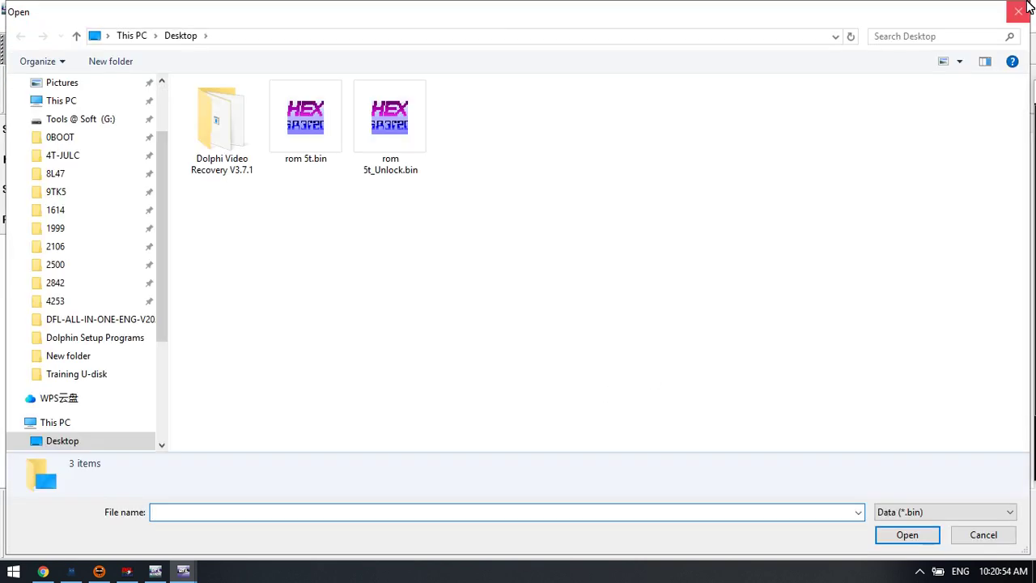
left_click(1026, 16)
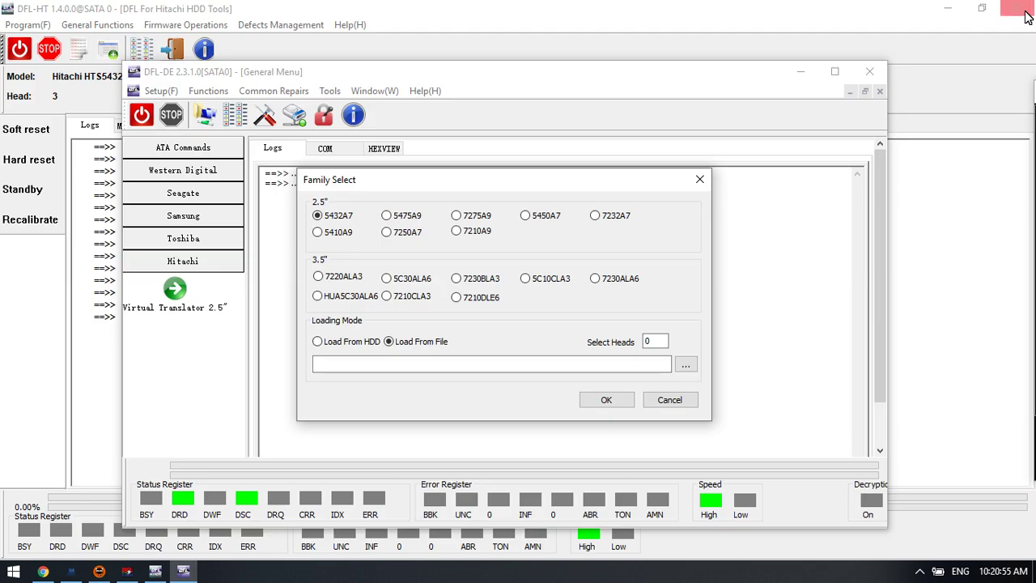
left_click(671, 401)
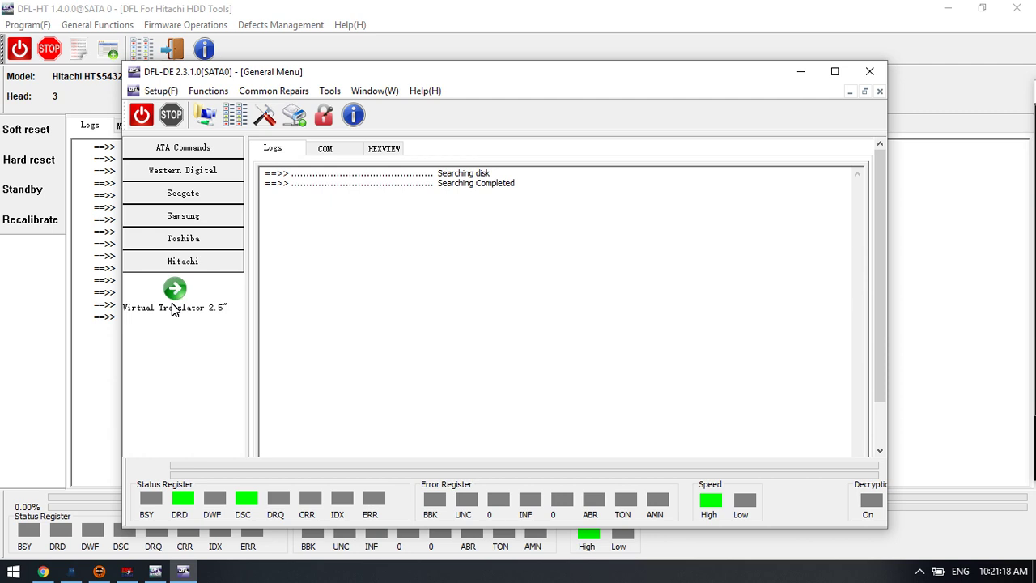
Step: Switch back to the DFL-HT Hitachi tool and look through the drive's logs, modules list and defect logs
left_click_drag(488, 76, 530, 78)
left_click(112, 97)
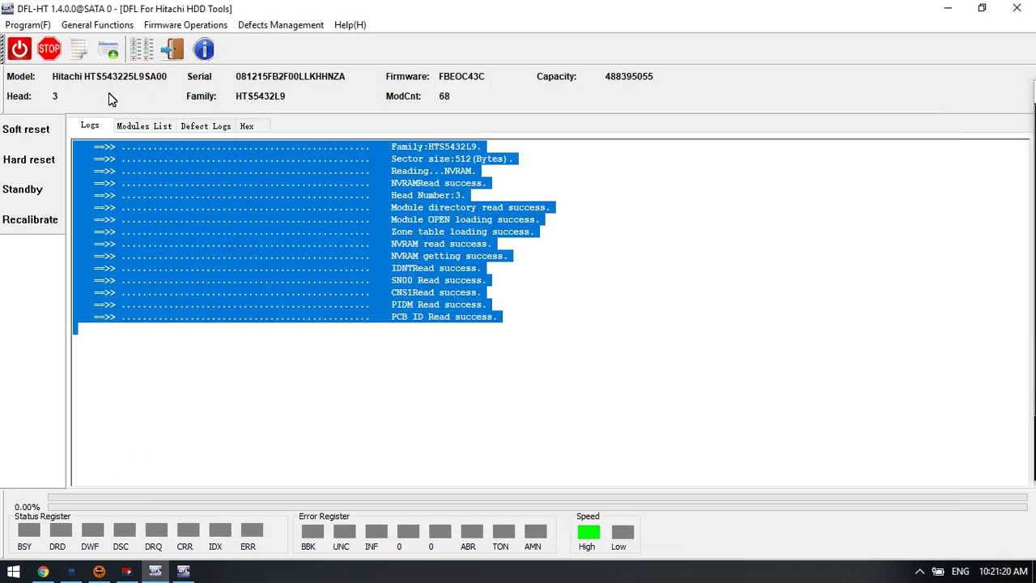
left_click(145, 127)
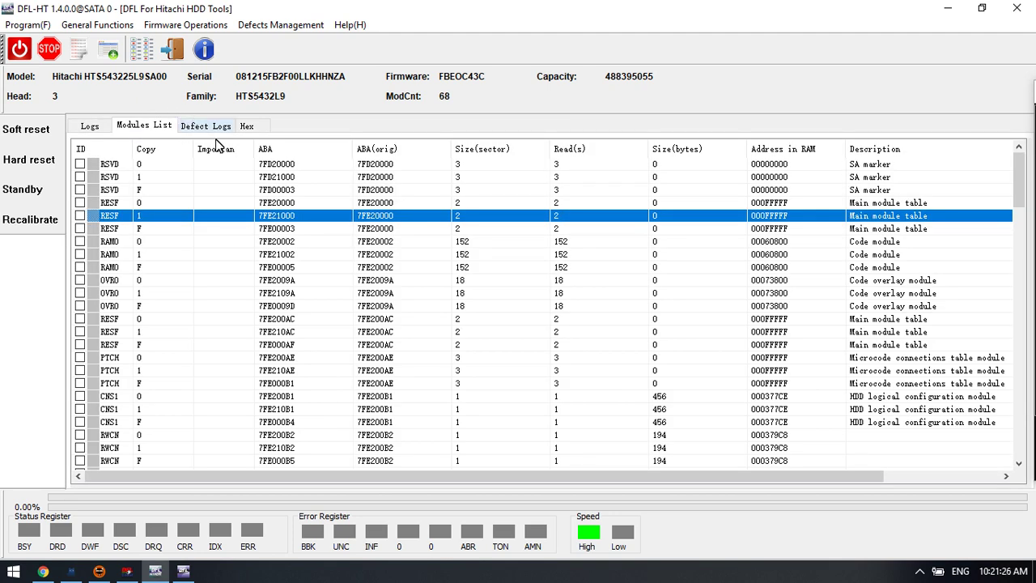
left_click(89, 127)
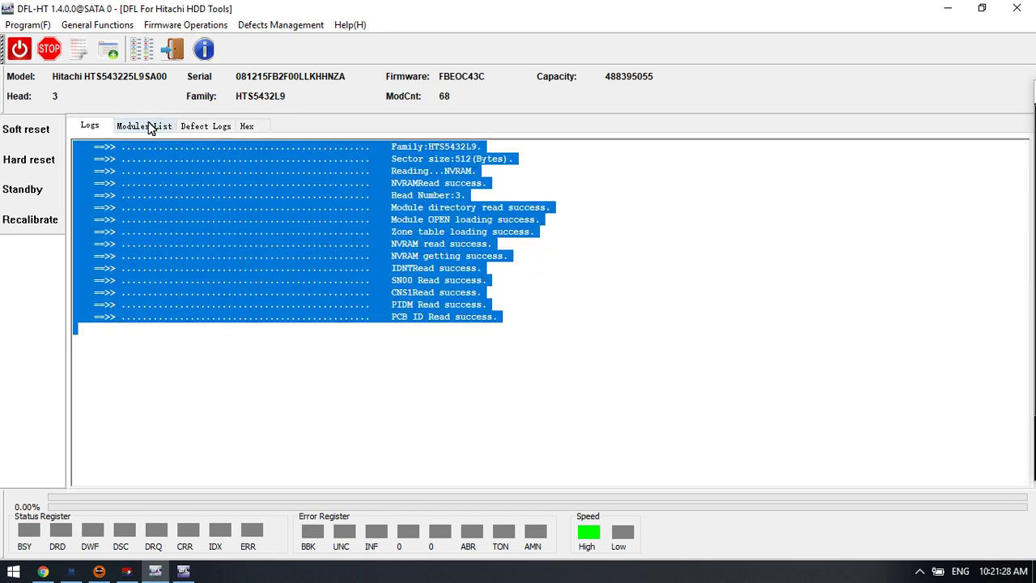
left_click(154, 126)
left_click(89, 127)
left_click(139, 127)
left_click(204, 128)
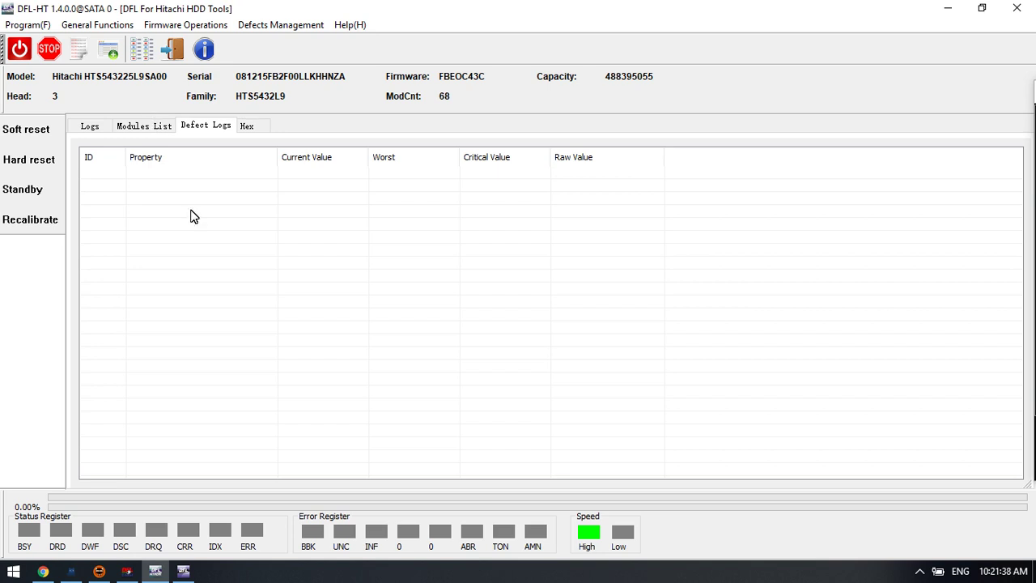
left_click(89, 126)
left_click(143, 127)
left_click(87, 127)
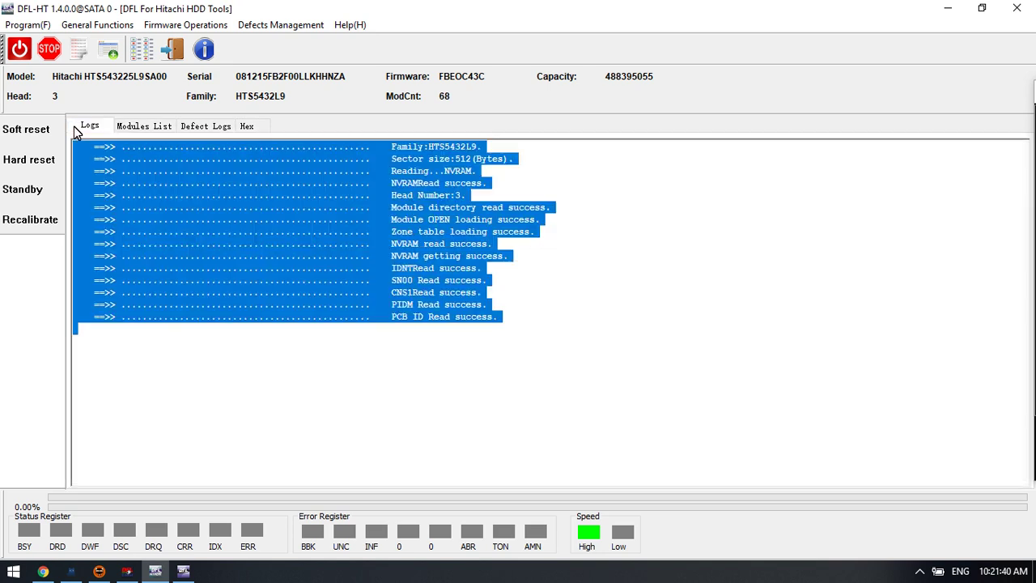